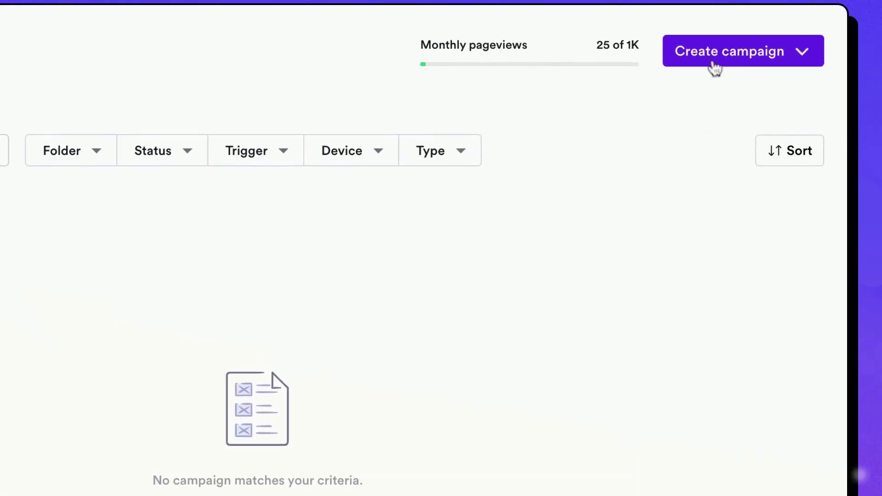
- Create a new custom campaign from scratch using the Embed format
click(714, 65)
click(580, 204)
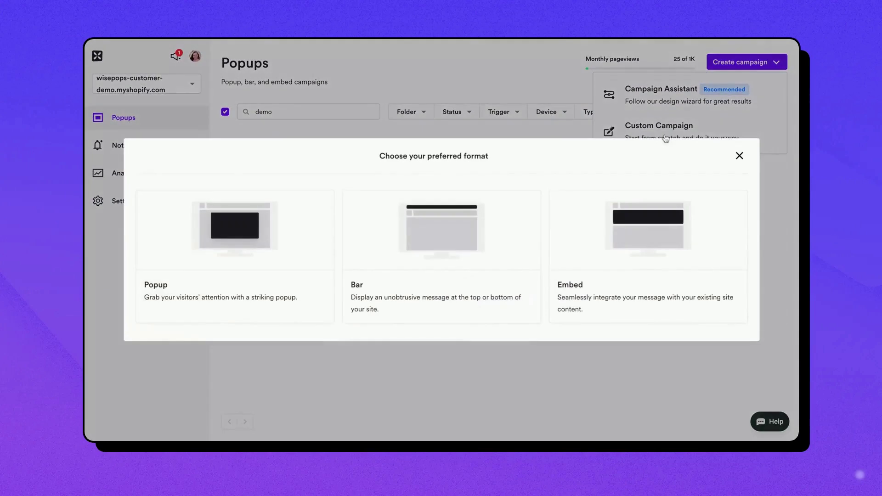
click(616, 263)
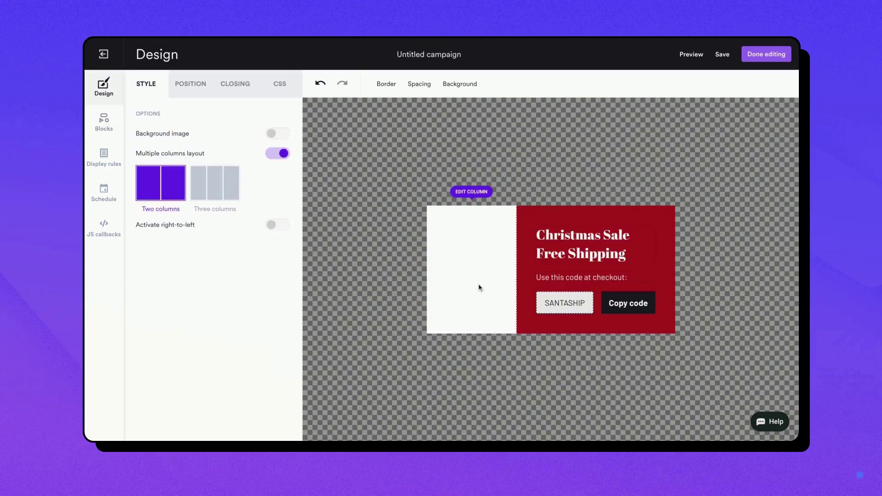
- Give the embed's left column a Christmas tree background image
click(479, 286)
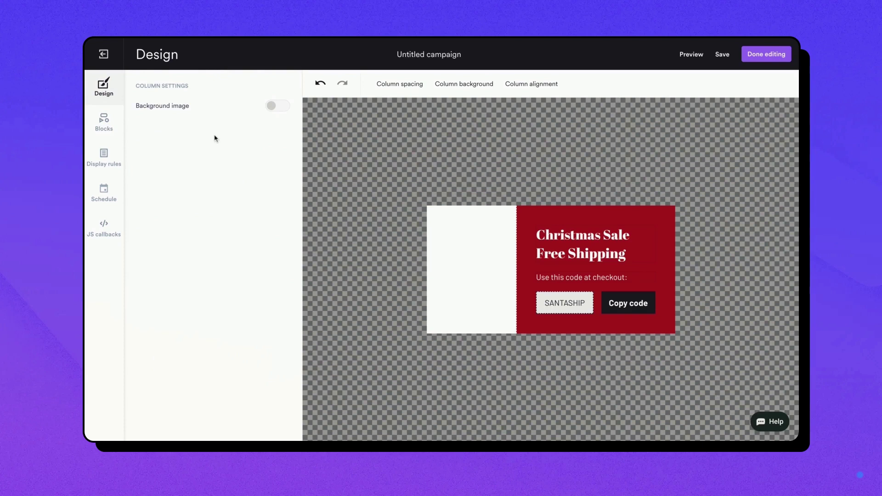
click(277, 107)
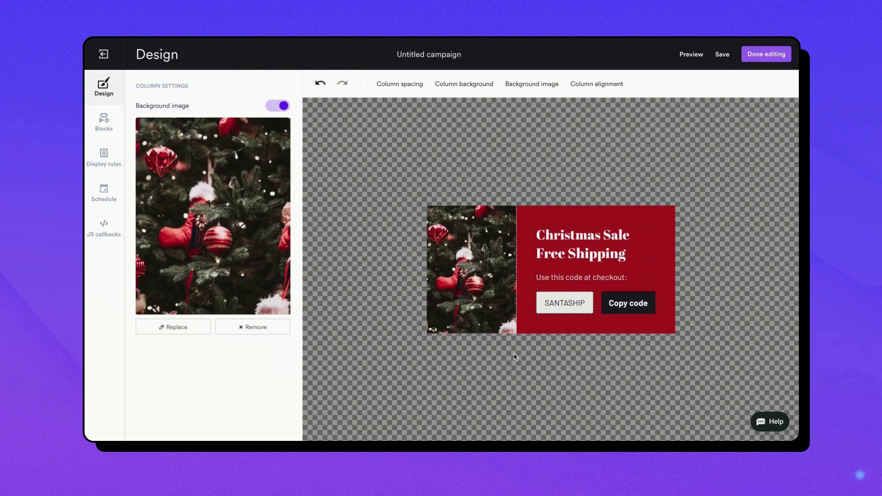
click(617, 306)
scroll(227, 270, down, 3)
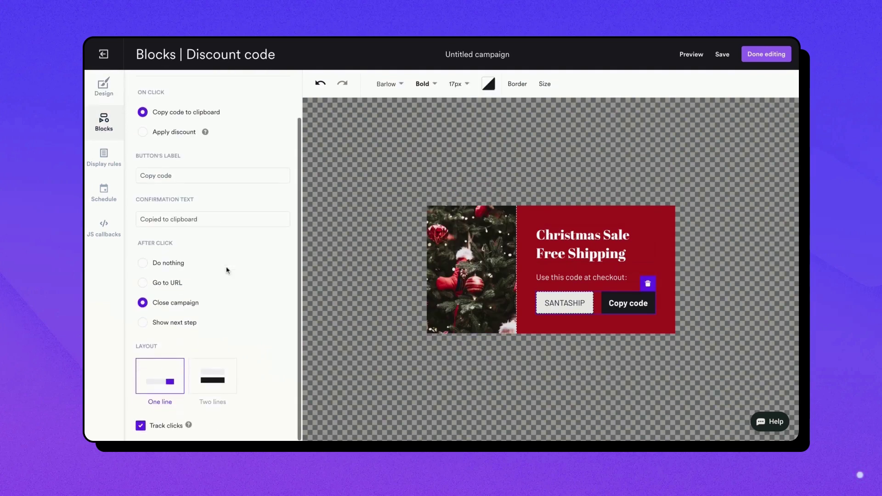
scroll(227, 270, up, 3)
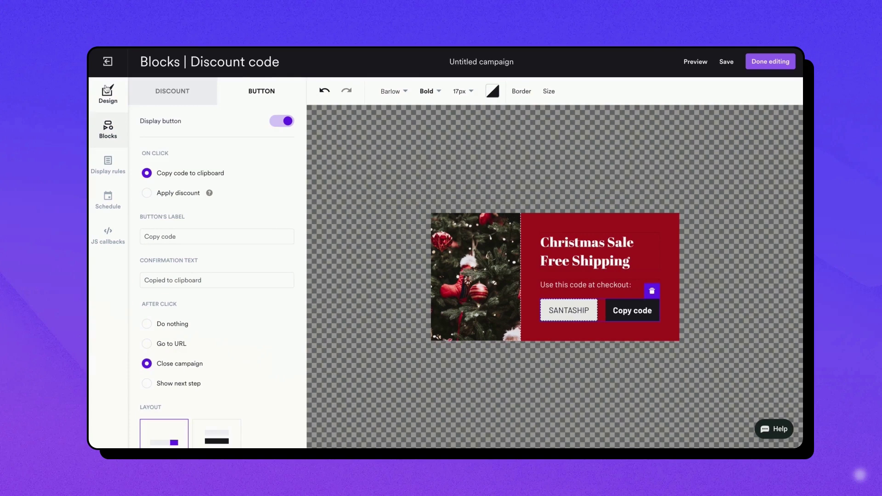
- Bring up the embed's Position settings with the CSS Selector field active
click(102, 81)
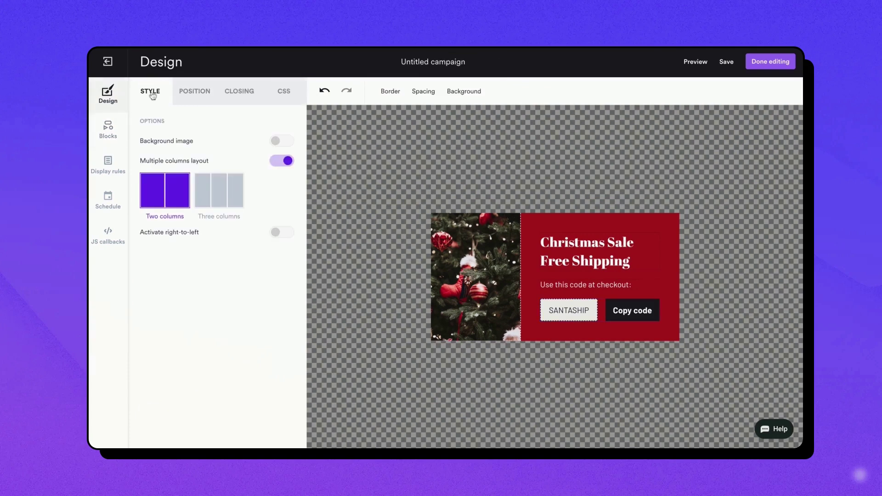
click(190, 94)
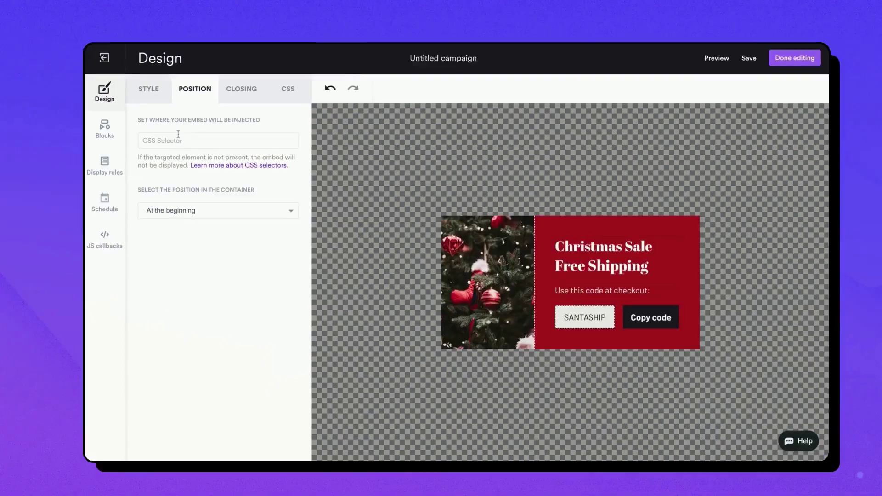
click(152, 122)
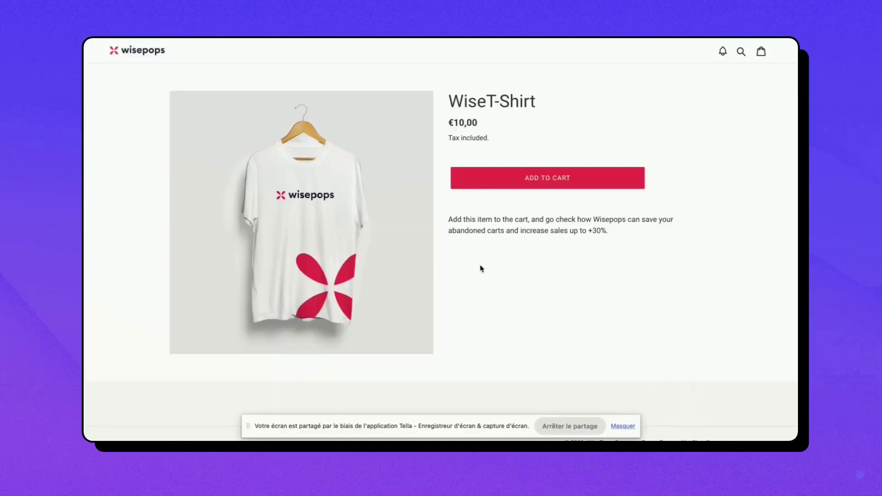
- Inspect the product description in Chrome DevTools and copy its CSS selector
right_click(481, 268)
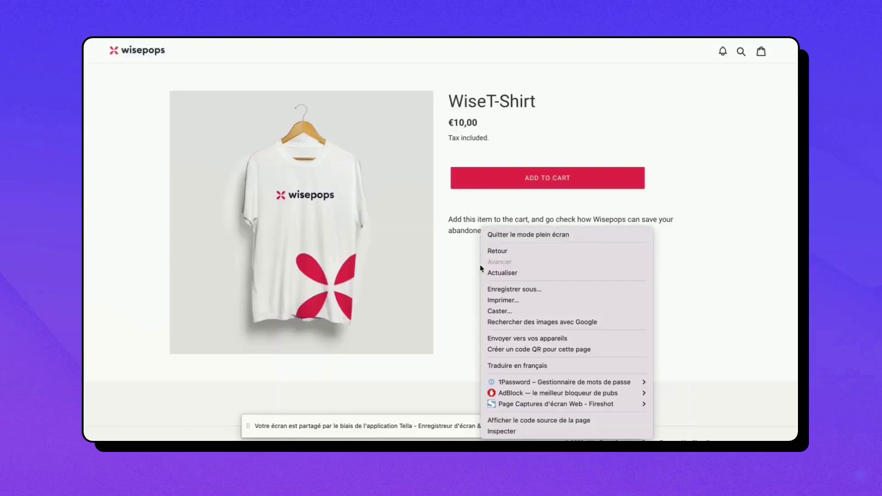
click(503, 431)
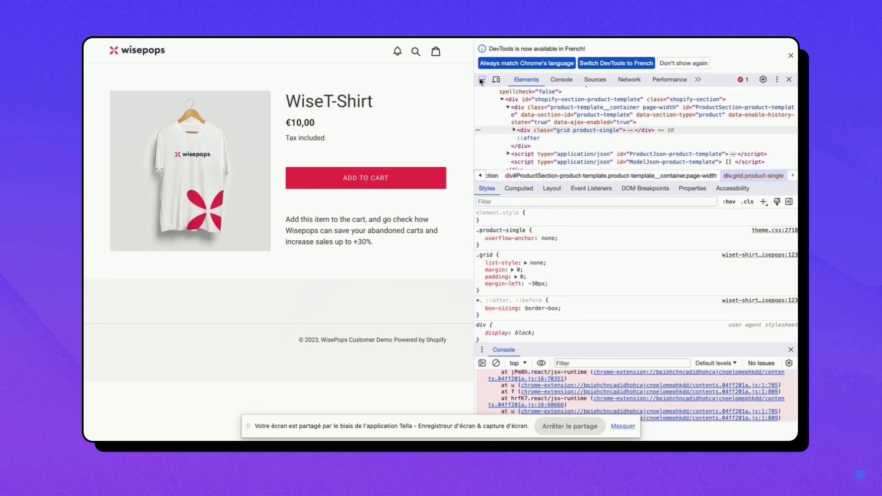
click(481, 80)
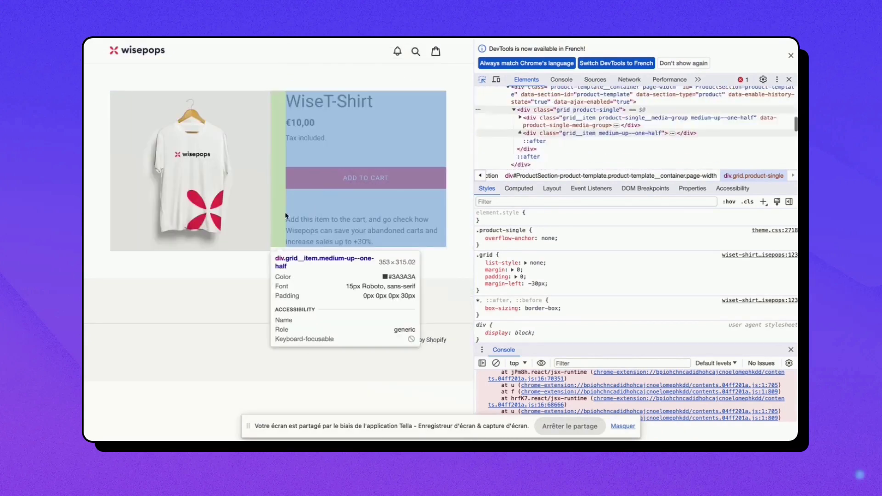
click(398, 240)
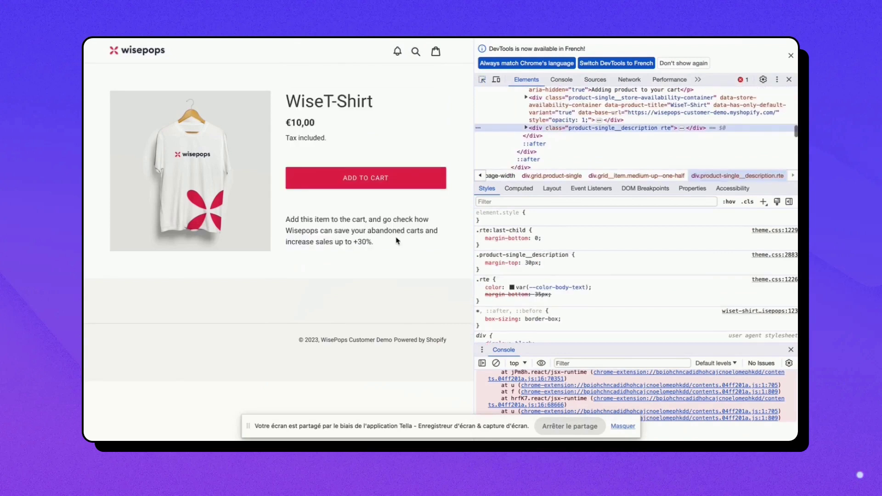
right_click(546, 129)
mouse_move(566, 203)
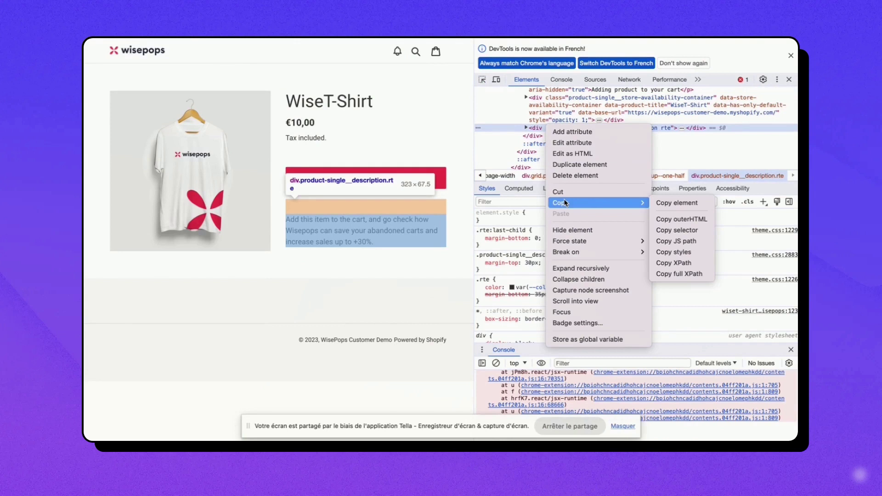
click(671, 232)
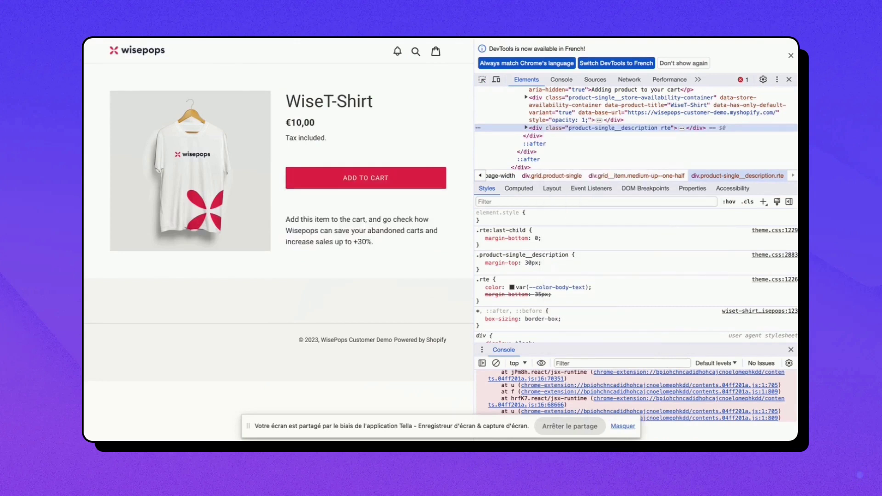
key(ctrl+Tab)
- Paste the description's selector as the injection target and position the embed 'At the end'
click(179, 137)
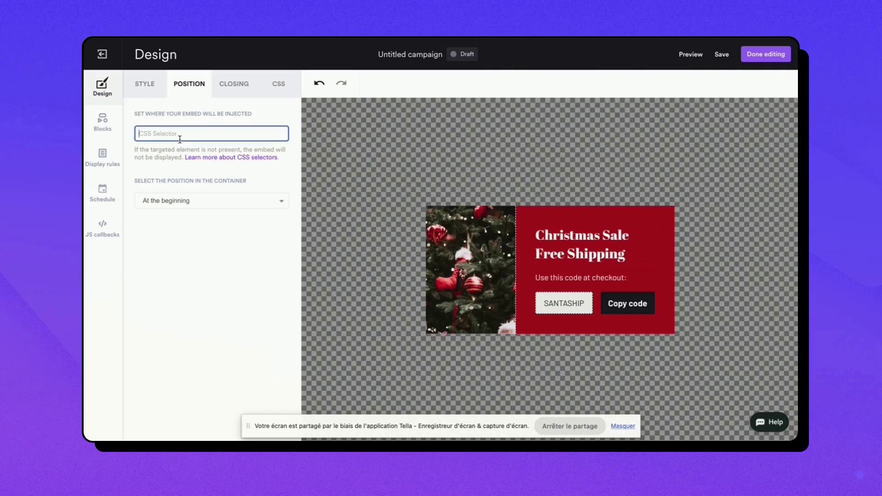
key(ctrl+v)
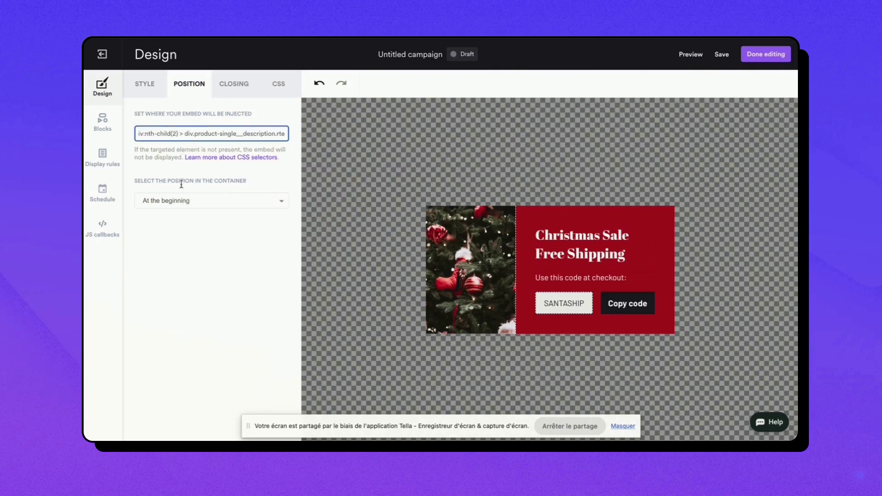
click(178, 201)
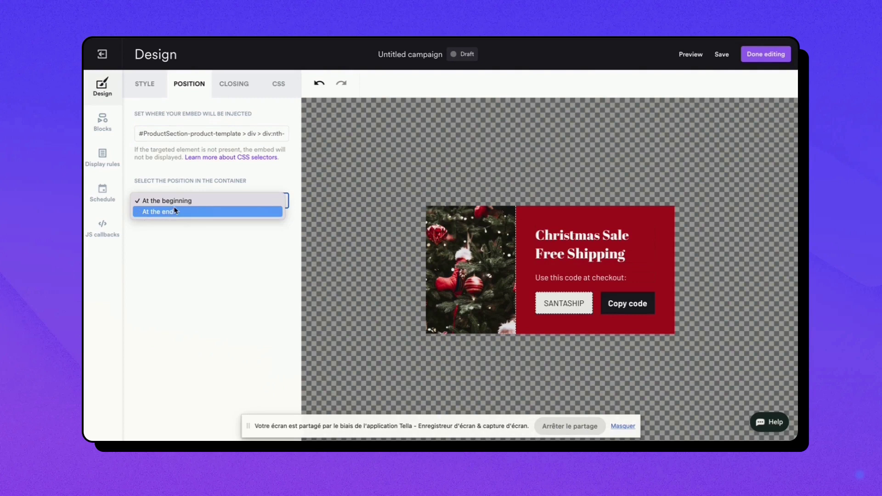
click(172, 211)
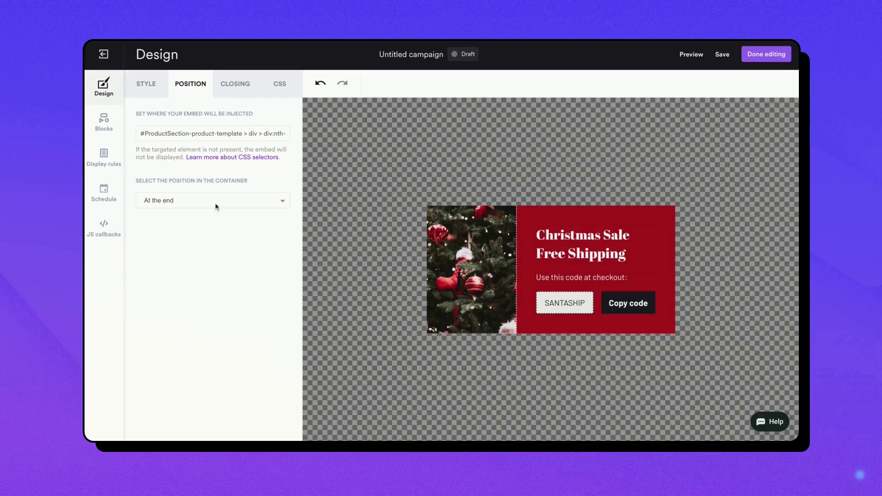
- In Display rules, limit the campaign's pages to selected URLs
click(93, 170)
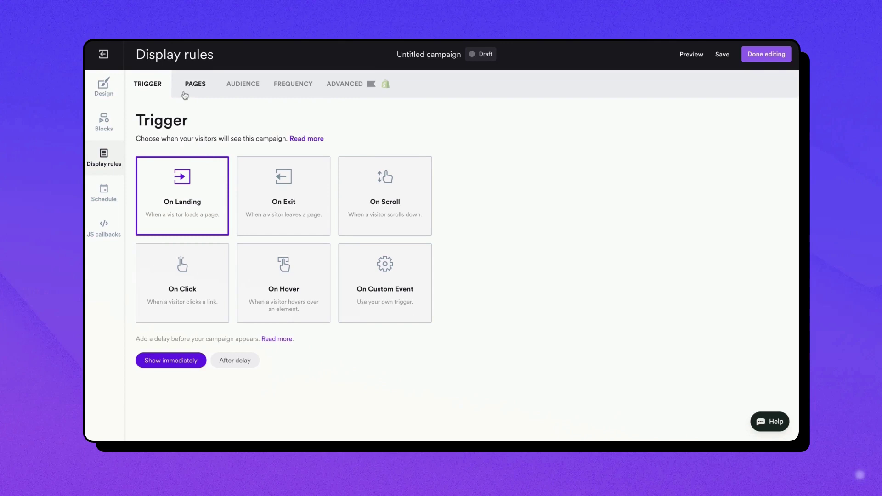
click(202, 89)
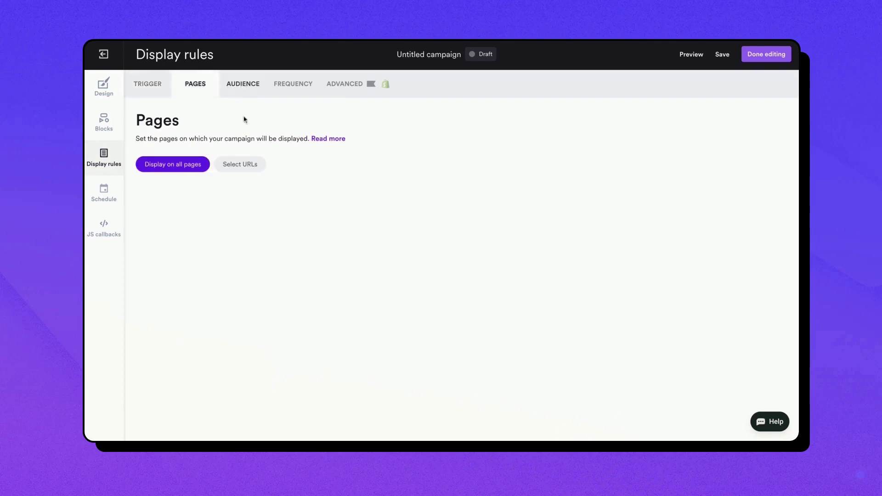
click(240, 162)
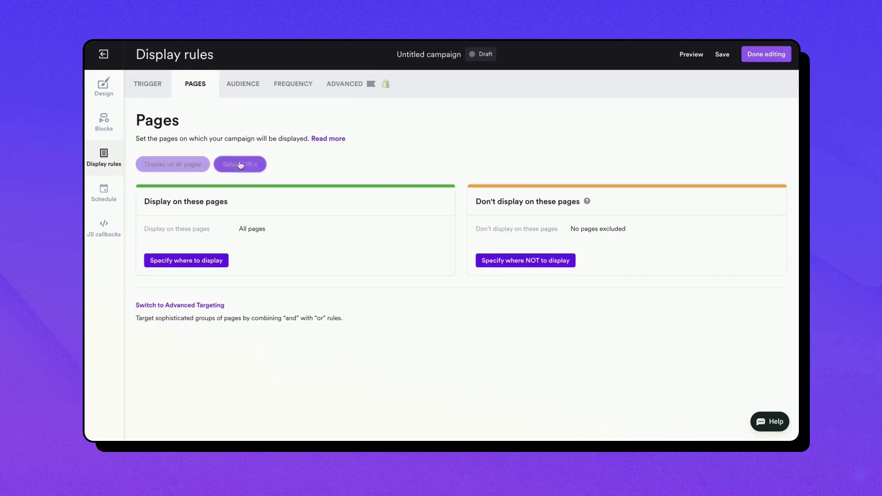
click(239, 91)
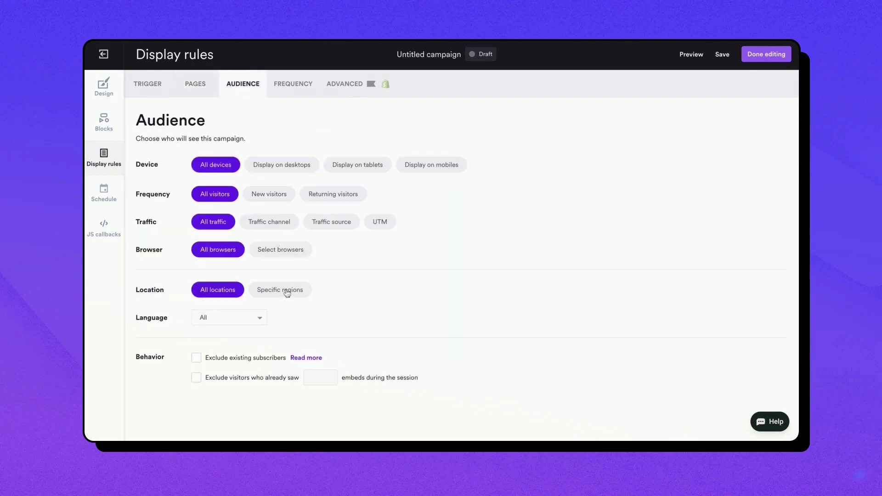
- Show the campaign on every page load, never hiding after sign-up, click or views
click(304, 89)
click(216, 179)
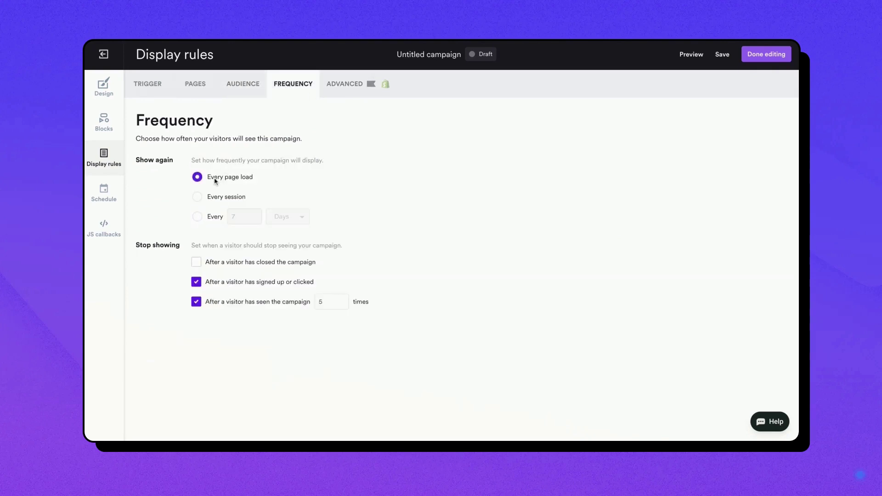
click(197, 282)
click(197, 302)
- Restrict the audience location to specific regions: United States
click(252, 96)
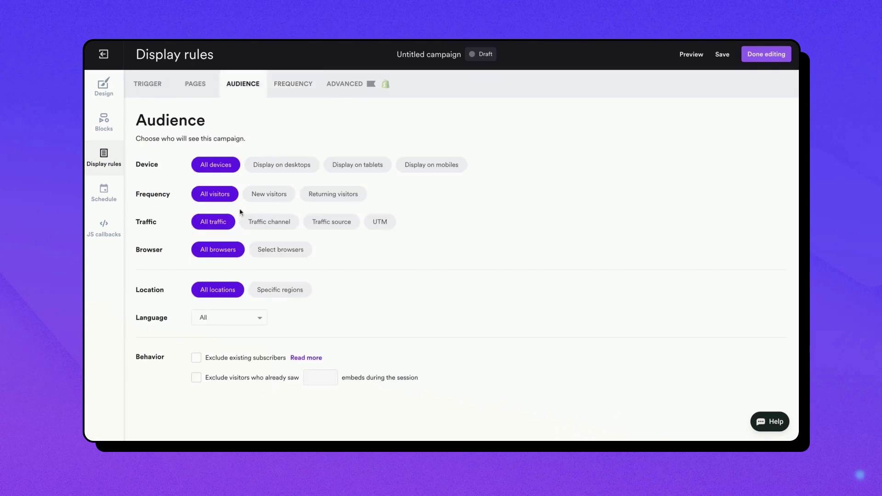
click(278, 292)
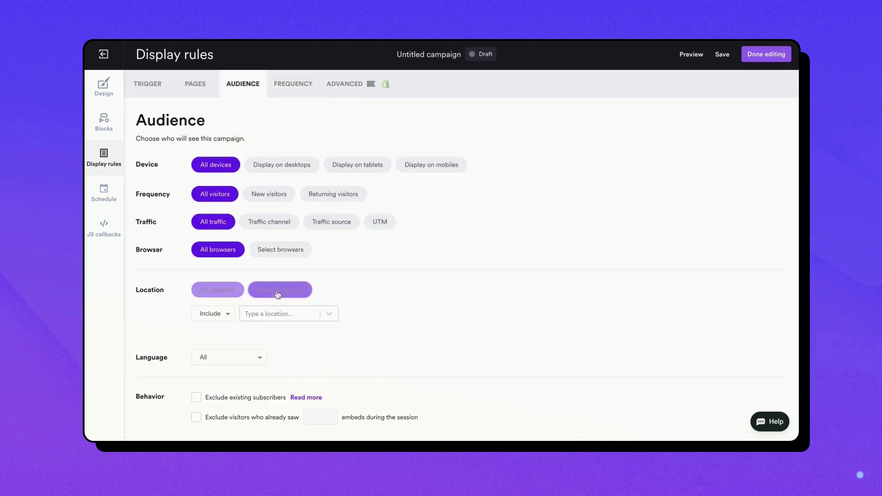
click(251, 314)
text(uni)
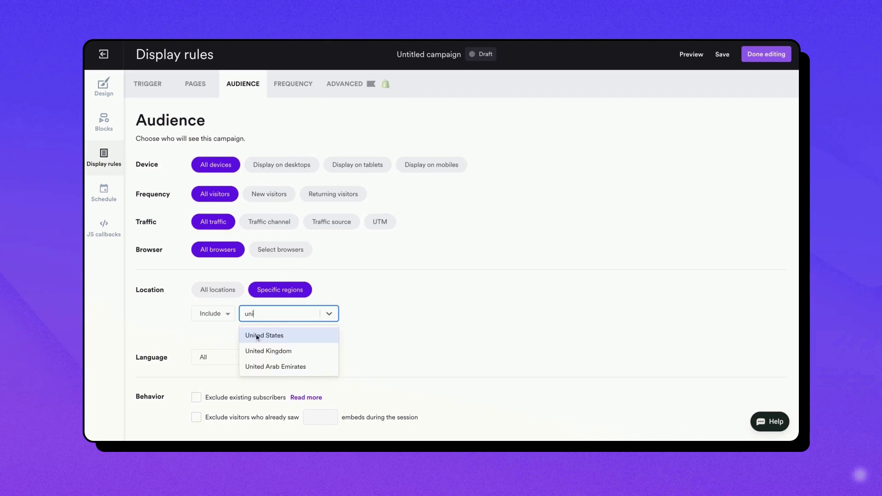
click(257, 337)
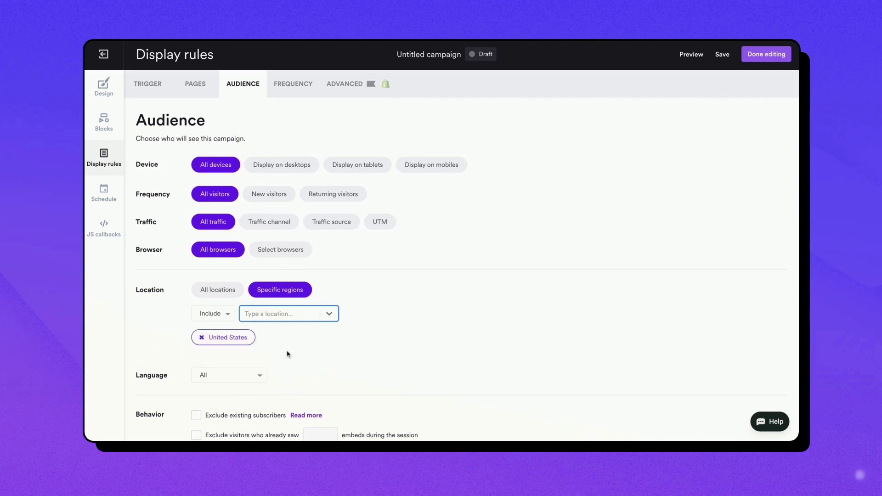
scroll(288, 354, down, 1)
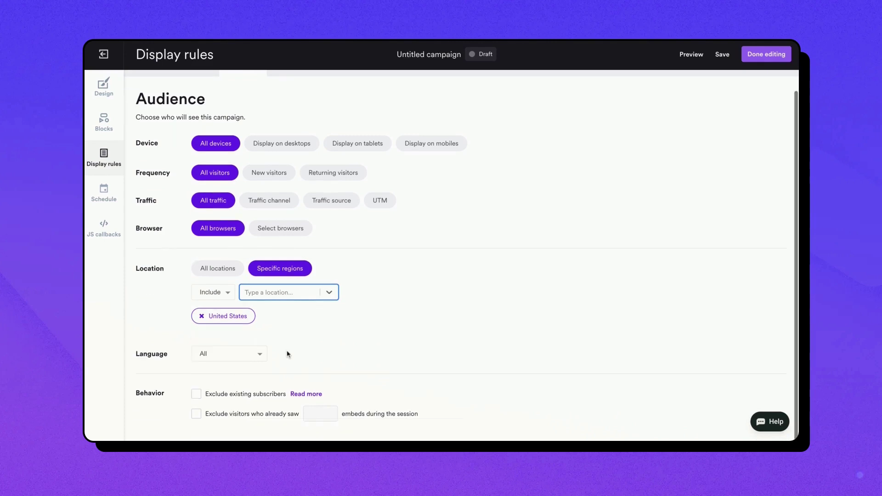
scroll(331, 88, up, 1)
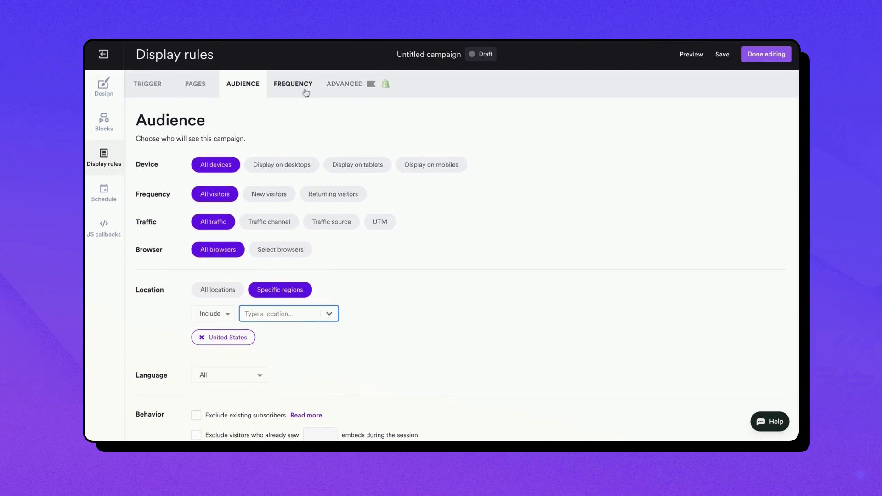
click(342, 83)
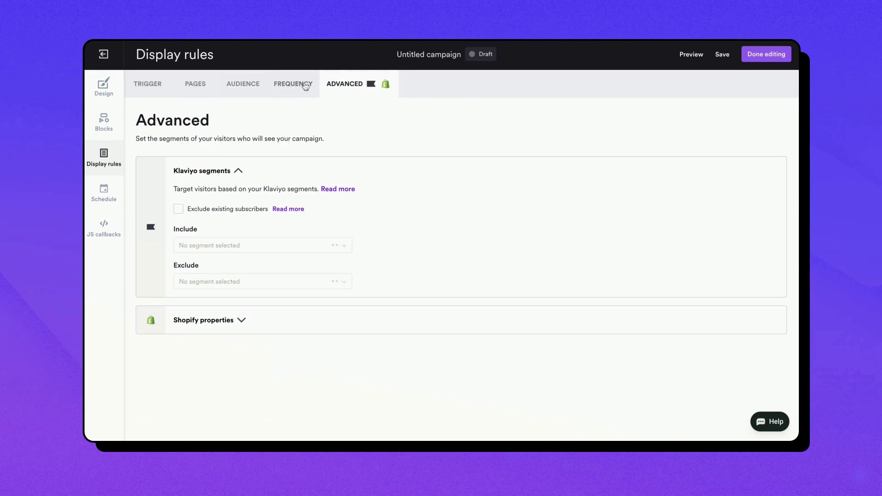
- Choose Select URLs under Pages and bring up the 'Specify where to display' form
click(291, 94)
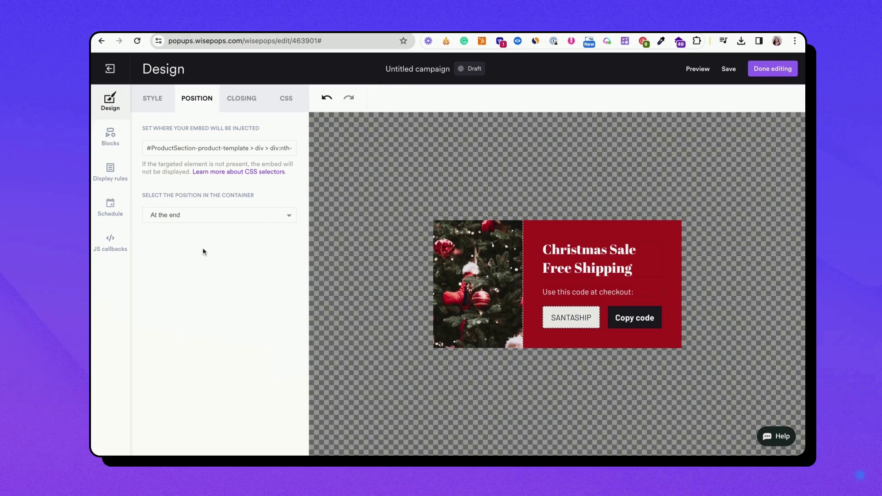
click(115, 181)
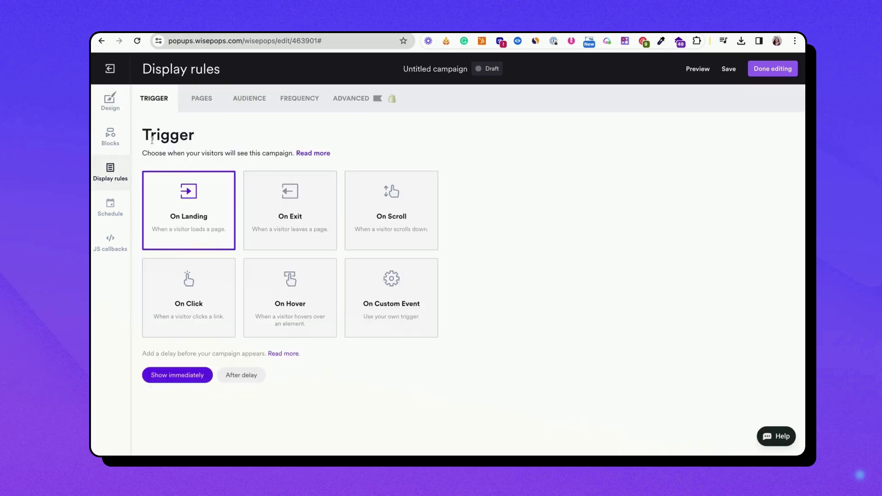
click(201, 107)
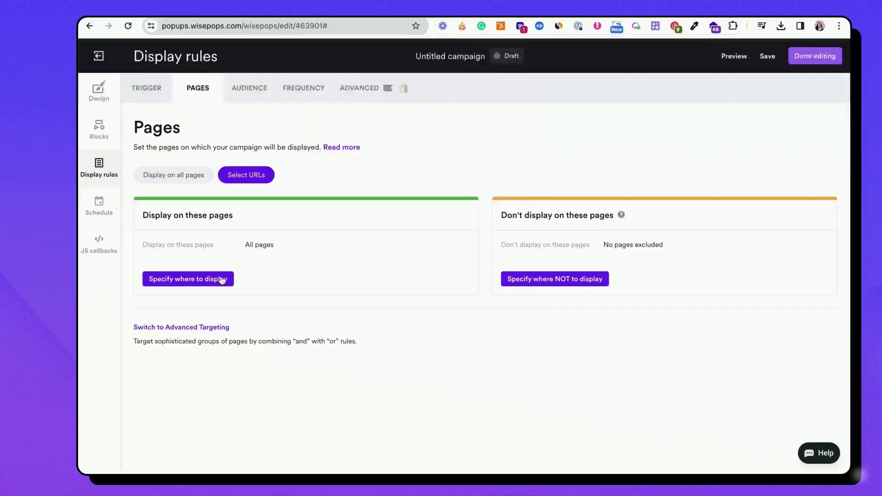
click(192, 320)
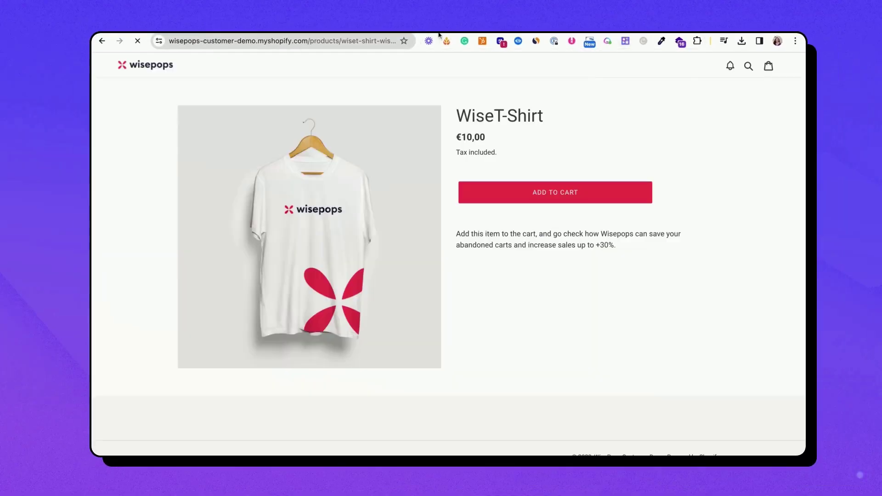
- Add and apply a 'URL contains ?test-embed' page rule
click(384, 40)
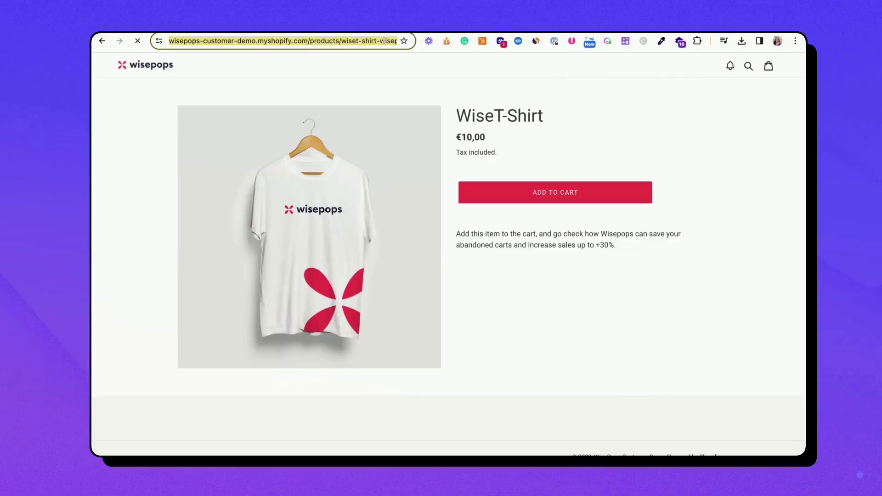
key(End)
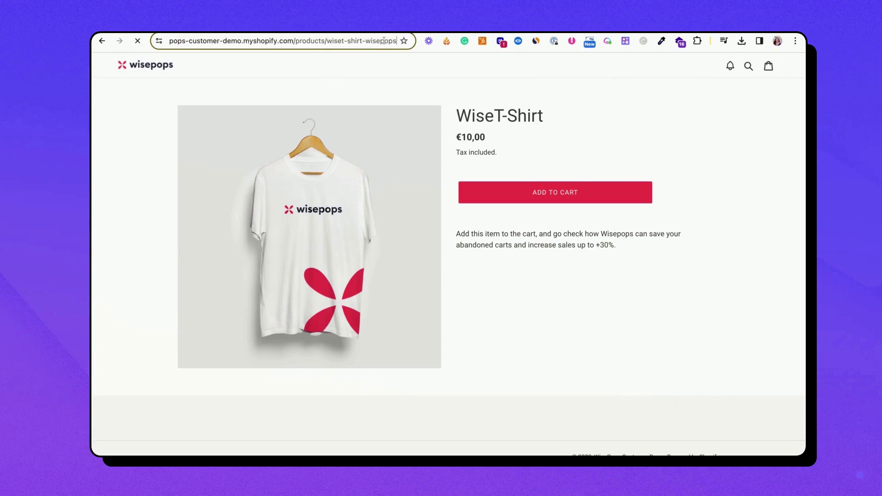
text(?test-embed)
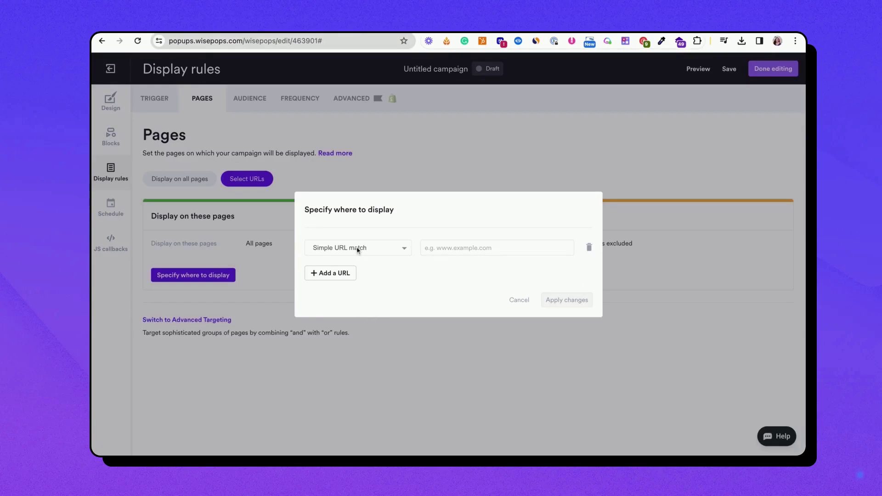
click(358, 250)
key(Down)
click(459, 248)
key(super+v)
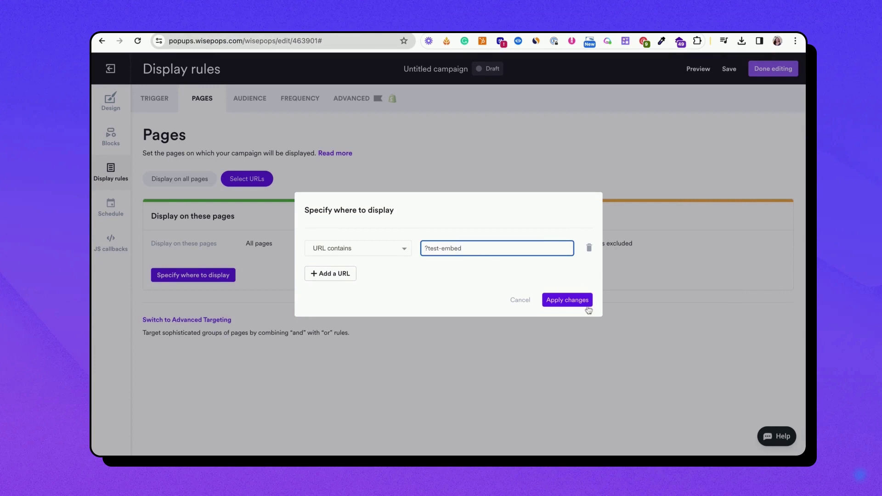
click(585, 301)
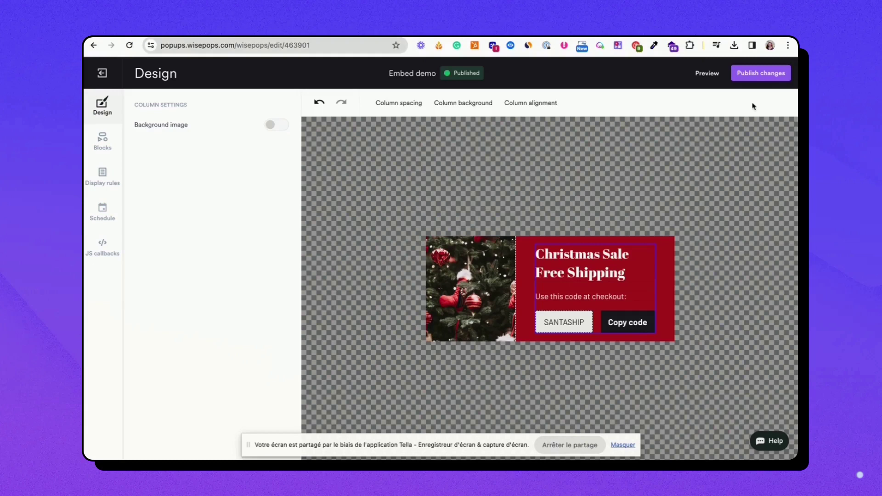
- Publish the campaign and check it on the product page with ?test-embed
click(772, 75)
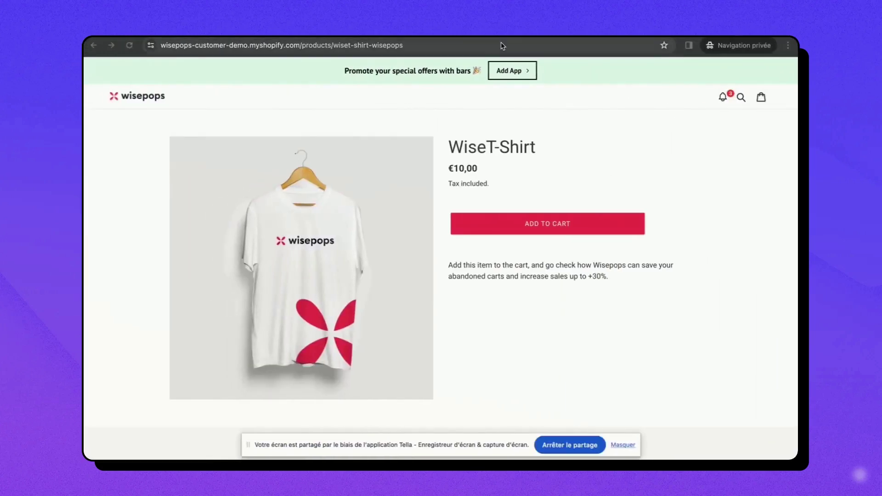
click(502, 45)
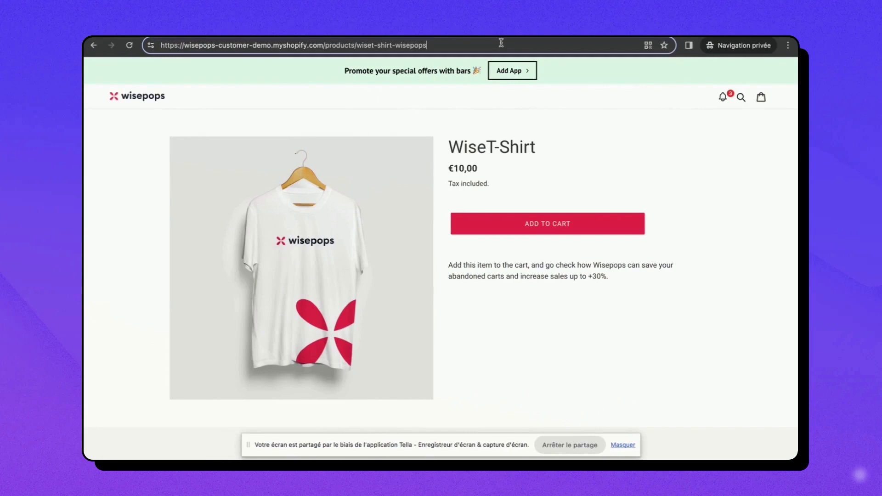
text(?test-embed)
key(Return)
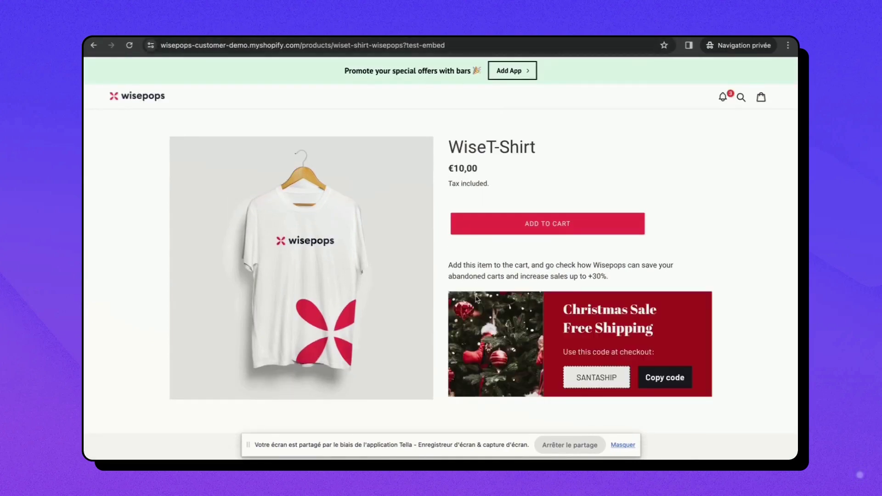
scroll(463, 357, down, 1)
scroll(619, 325, up, 1)
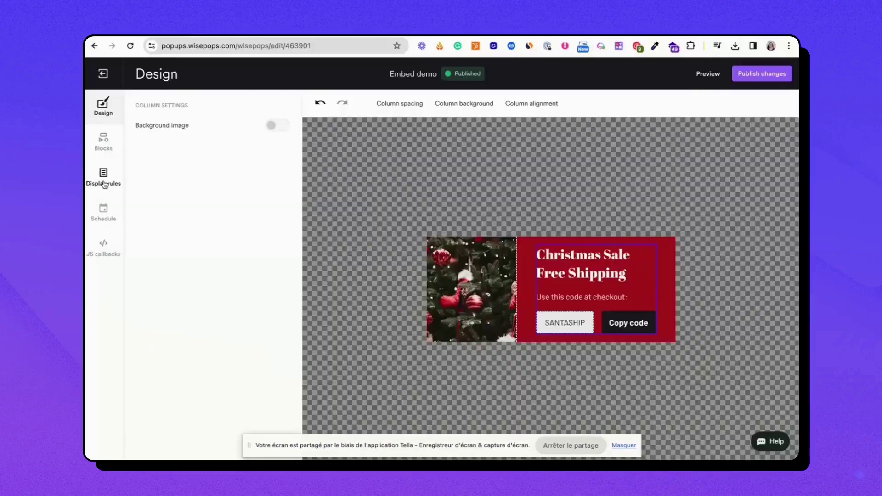
- Remove the ?test-embed URL rule so the campaign shows on all pages, and publish
click(104, 177)
click(195, 103)
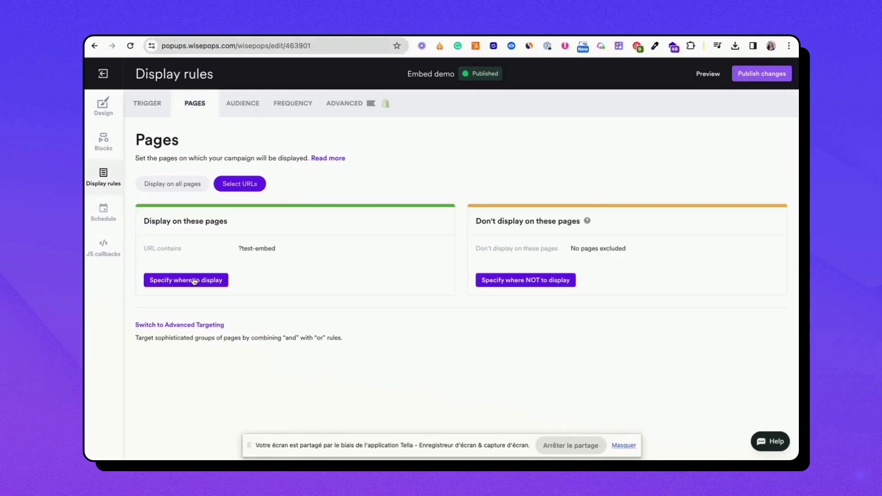
click(186, 280)
click(581, 253)
click(560, 304)
click(762, 73)
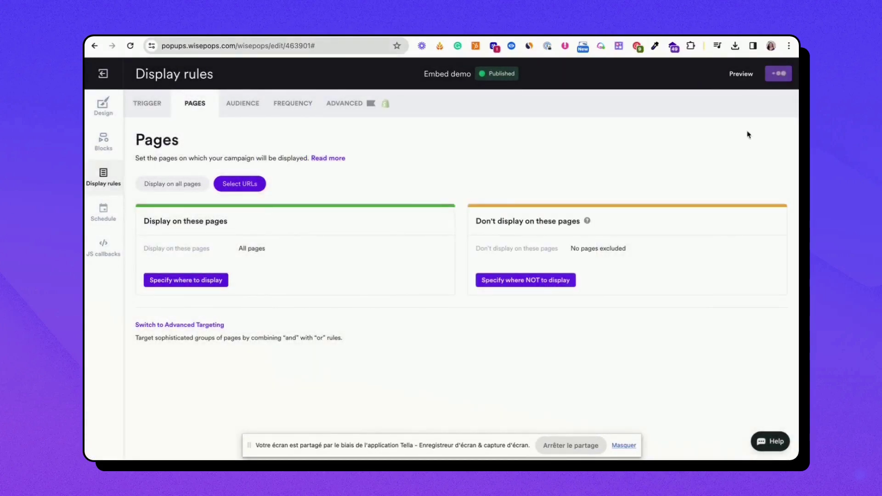
- Reload the product page without the ?test-embed parameter
key(ctrl+Left)
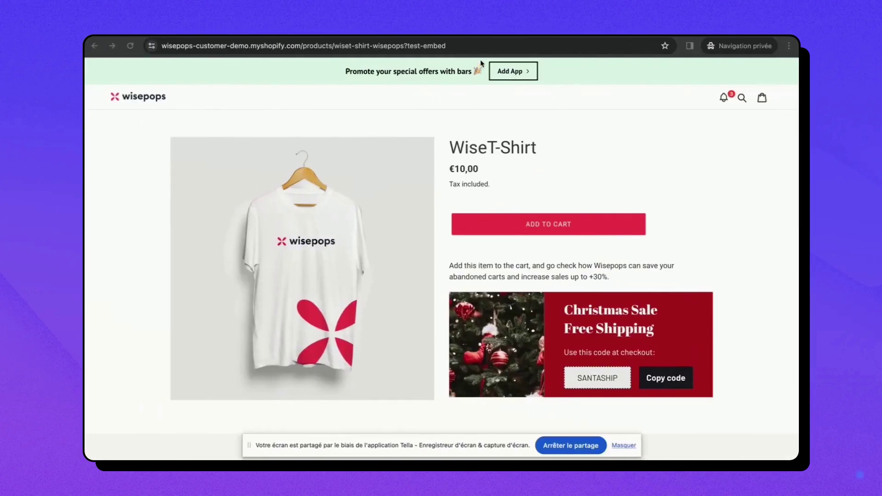
click(477, 46)
key(Right)
key(BackSpace)
key(BackSpace)
key(BackSpace)
key(BackSpace)
key(BackSpace)
key(BackSpace)
key(BackSpace)
key(BackSpace)
key(BackSpace)
key(BackSpace)
key(BackSpace)
key(Return)
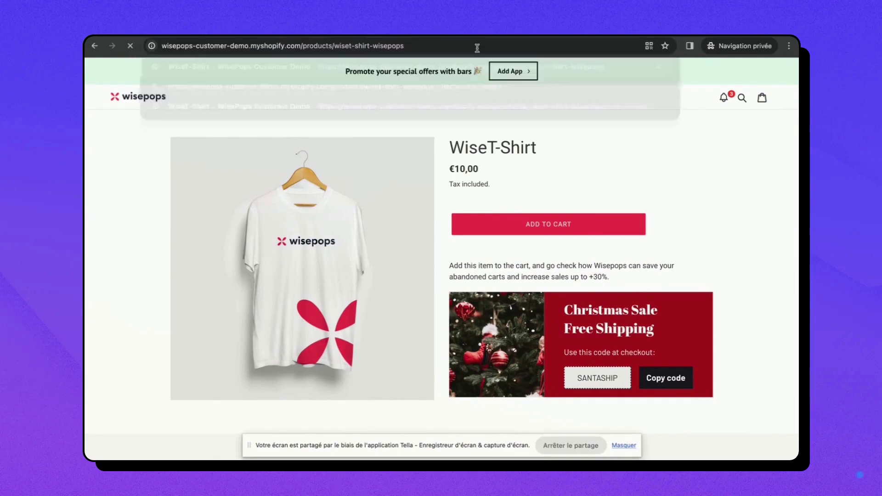